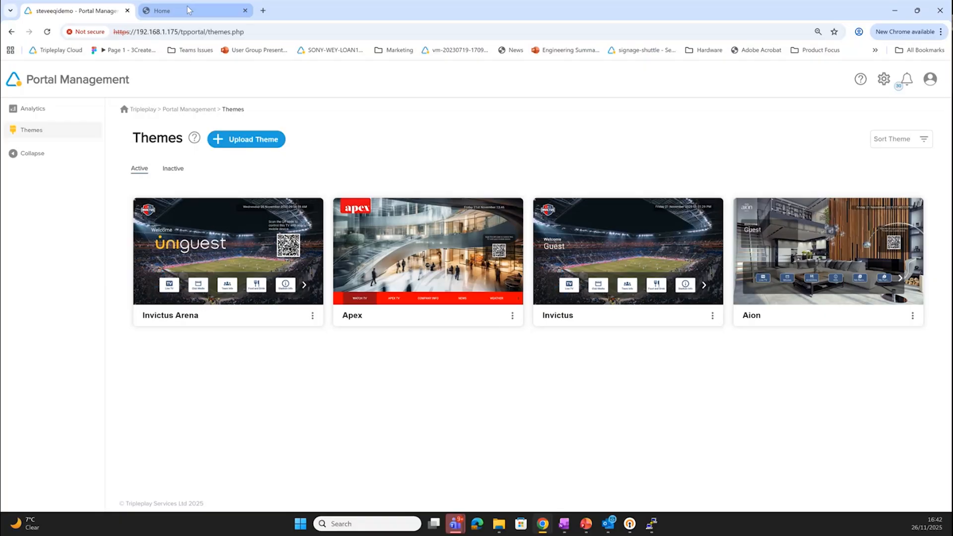
Switch to the Invictus Arena portal's home page and show it in full screen.
click(188, 10)
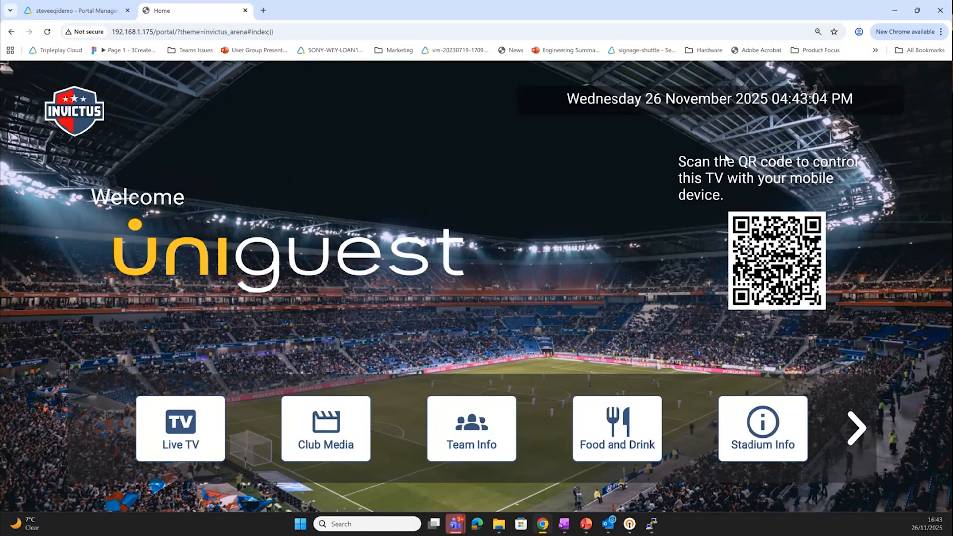
click(940, 32)
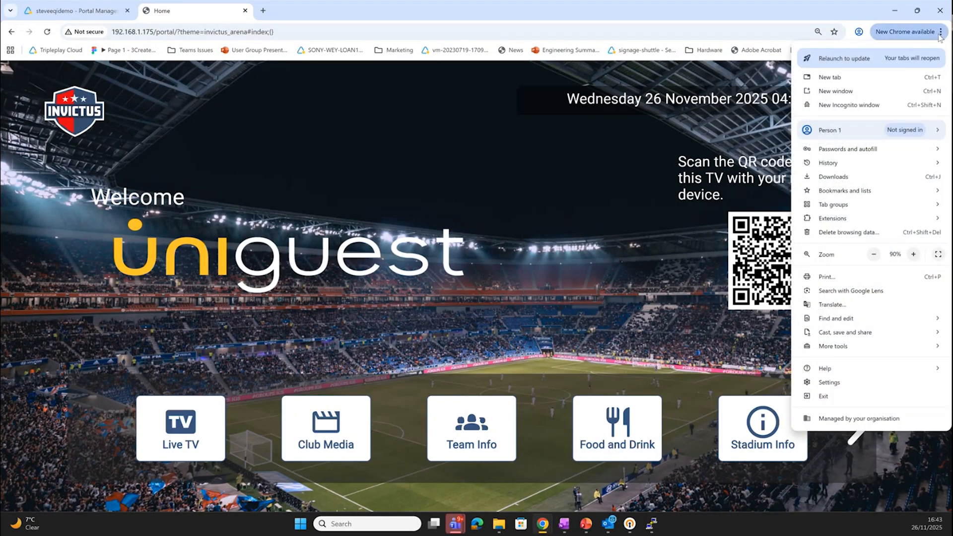
click(937, 254)
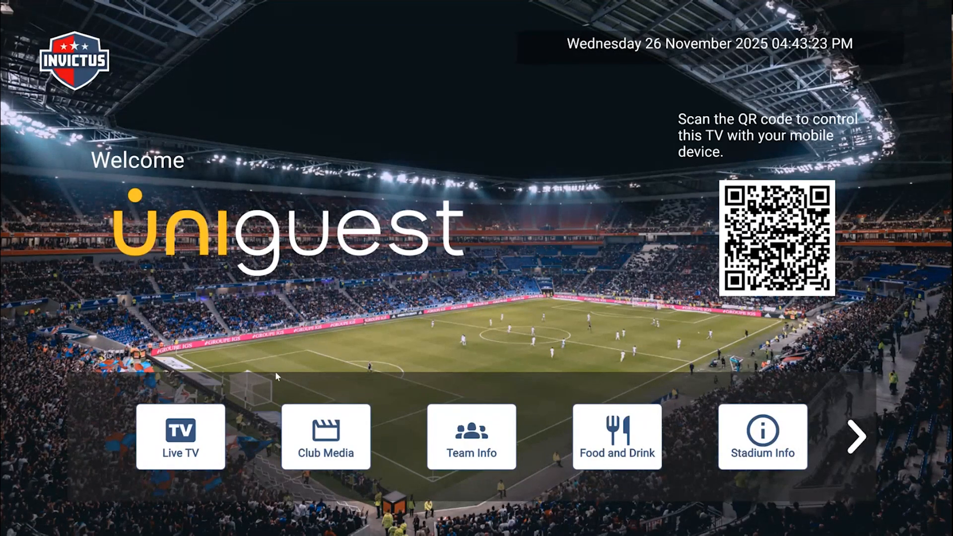
Open Live TV, play the UKBC News channel and return to the portal's home page.
click(175, 443)
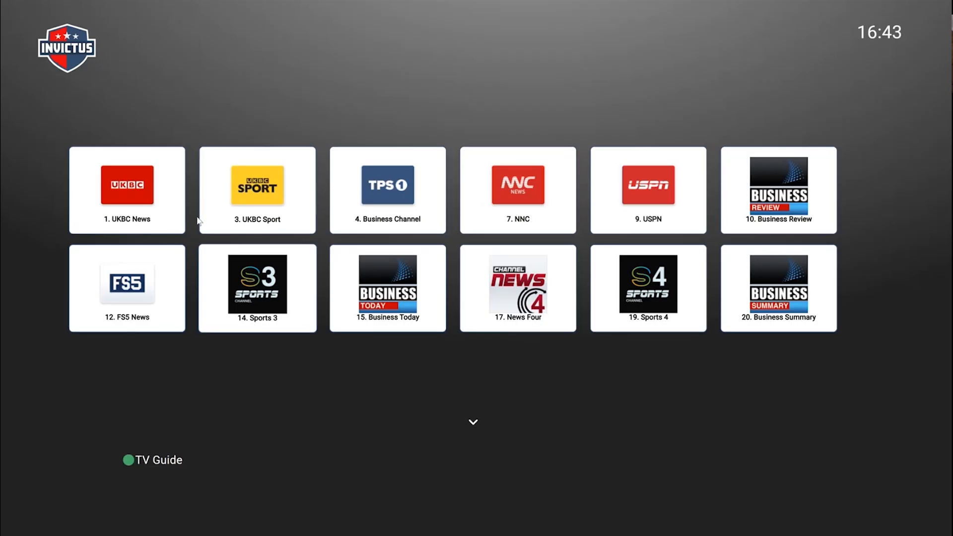
click(144, 197)
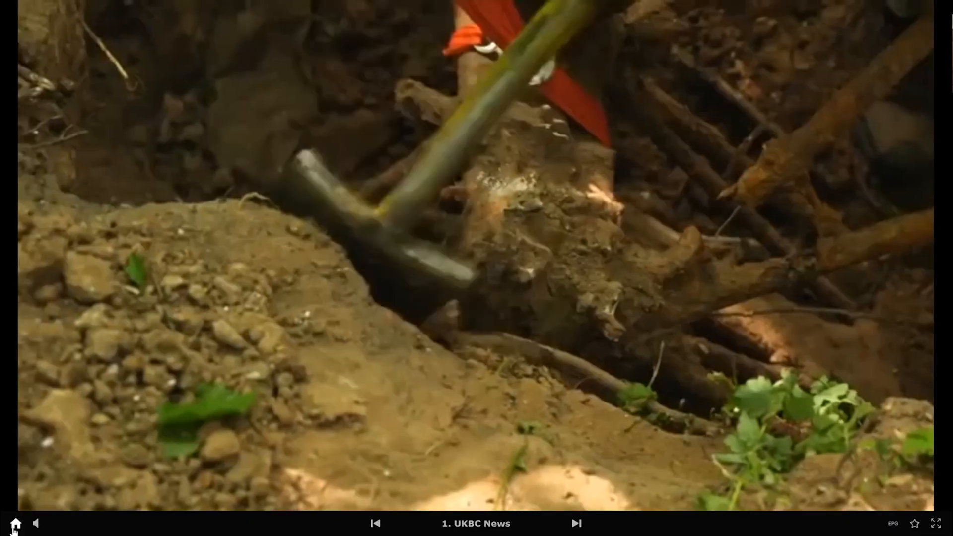
click(14, 526)
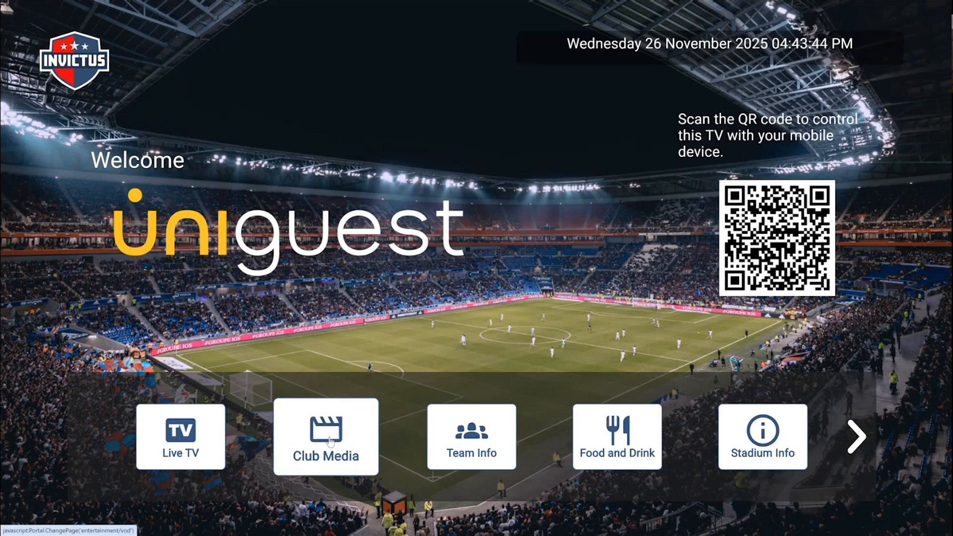
Open Club Media and view the match highlights category.
click(329, 440)
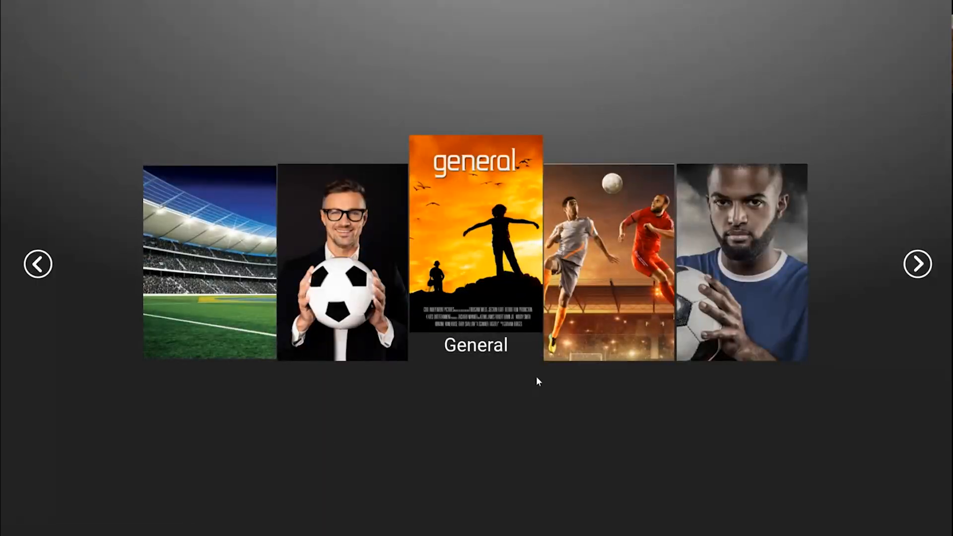
click(603, 263)
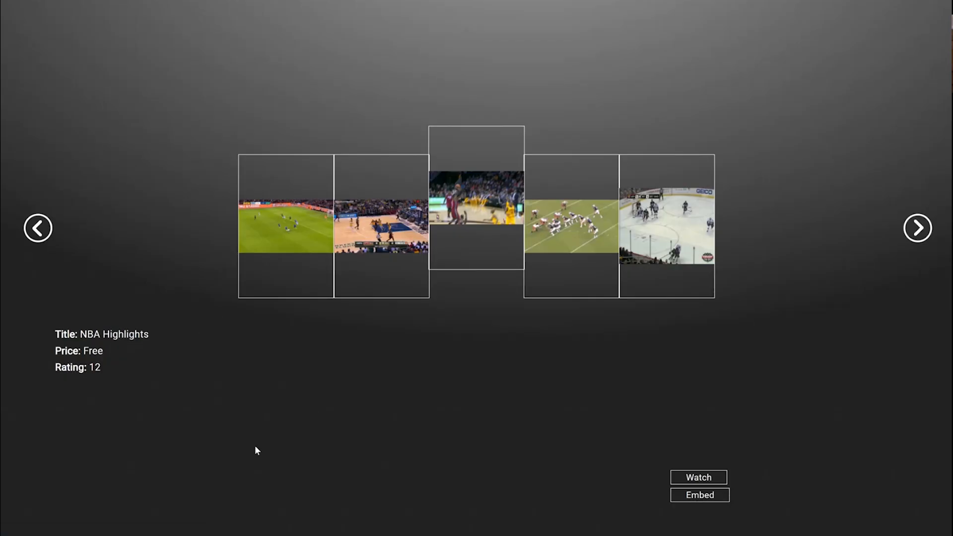
right_click(141, 77)
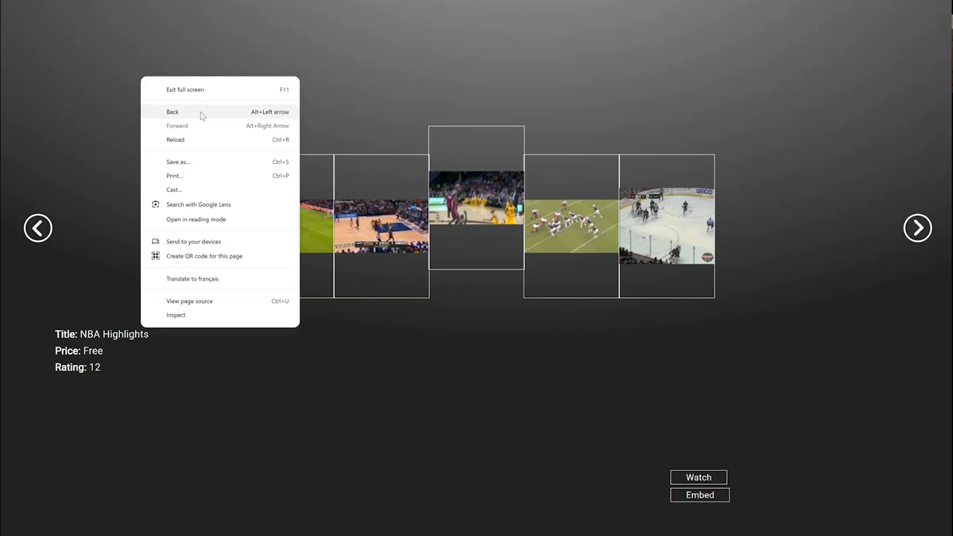
click(193, 90)
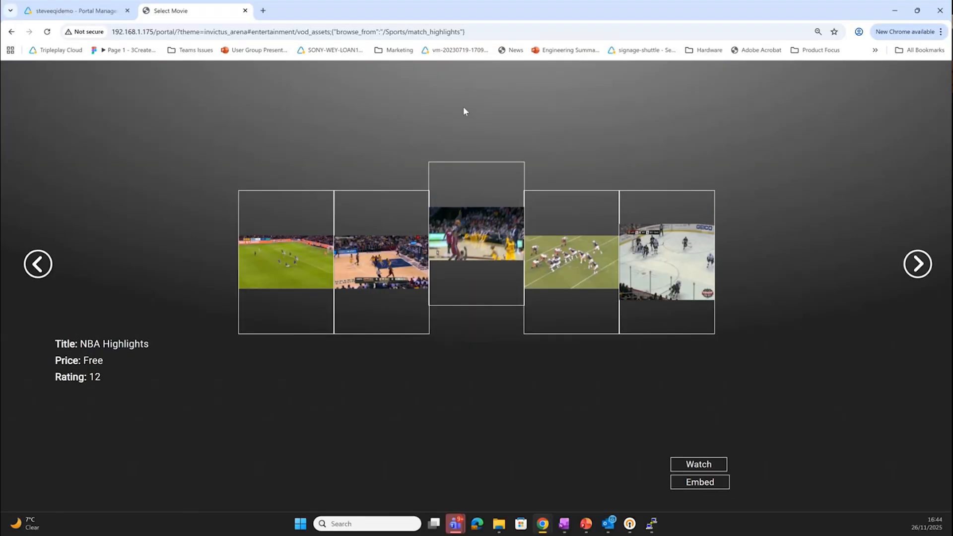
right_click(571, 99)
click(941, 32)
click(941, 32)
click(941, 31)
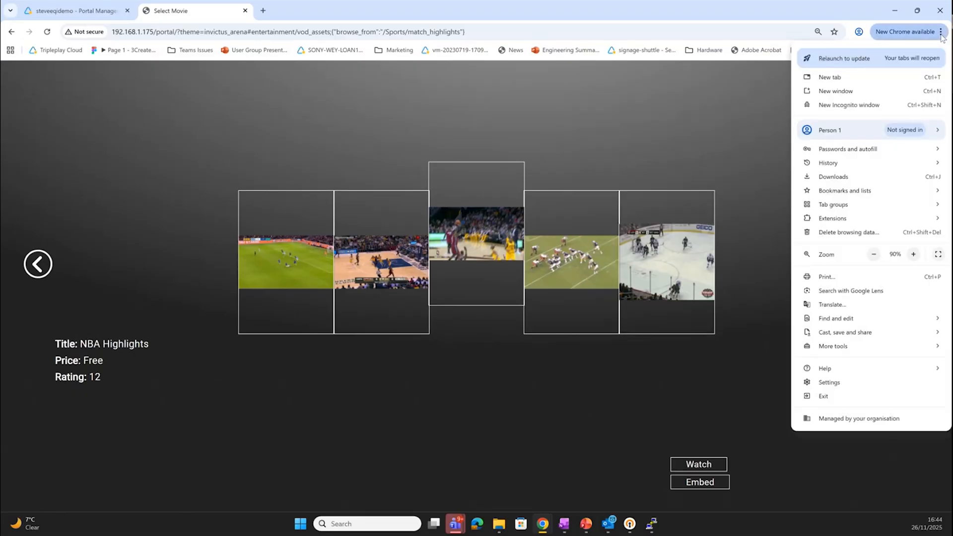
click(937, 254)
Go back from the match highlights through the Club Media categories to the portal's home page.
right_click(649, 105)
click(687, 140)
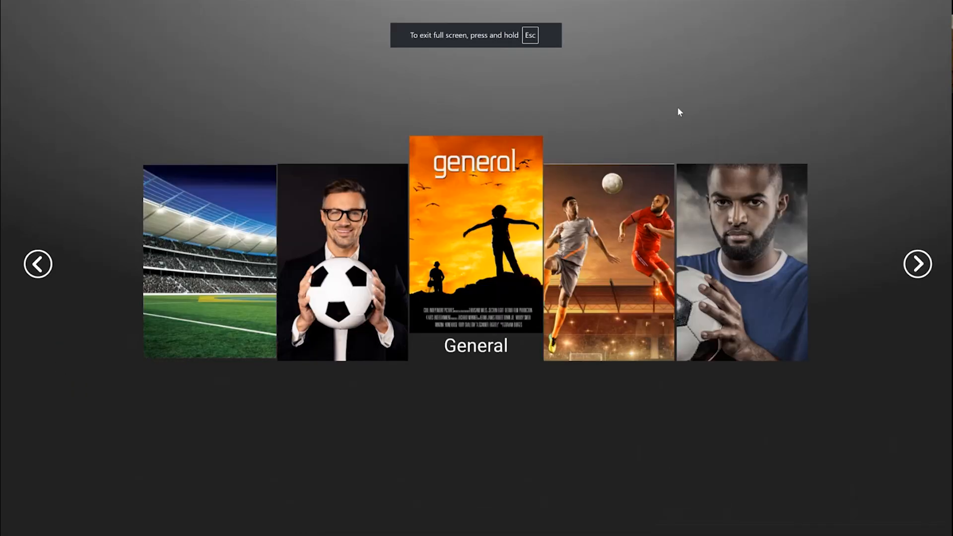
right_click(677, 107)
click(709, 140)
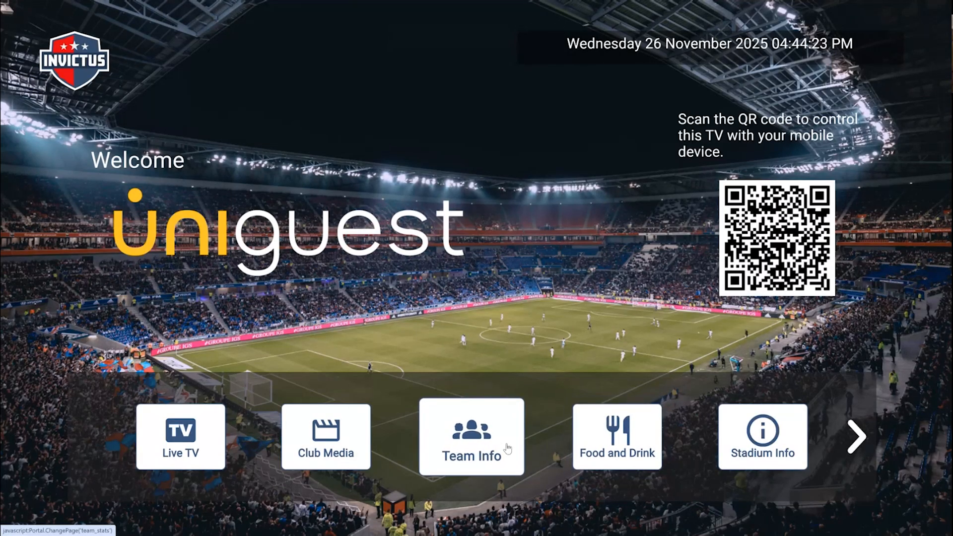
Open Team Info, view the Live Scores page and go back to the portal's home page.
click(475, 444)
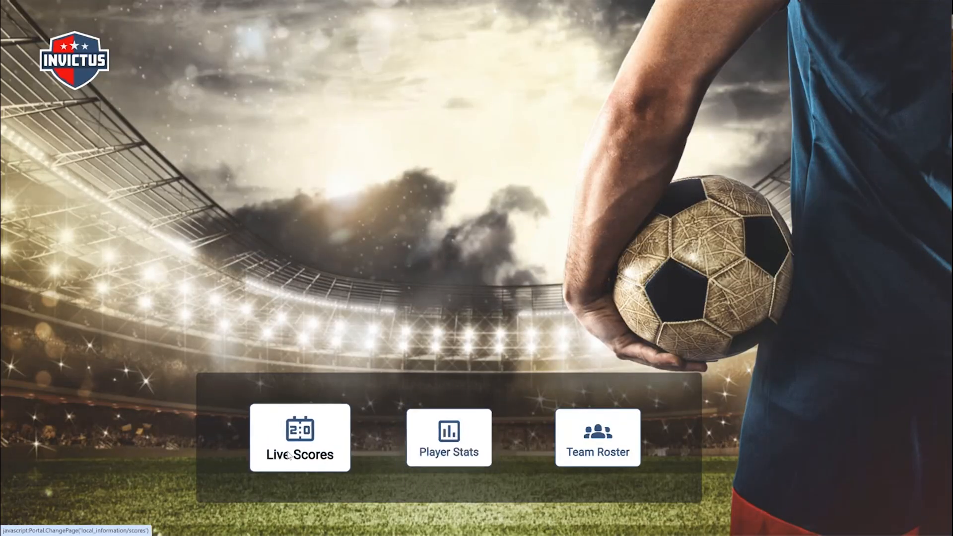
click(337, 429)
right_click(114, 185)
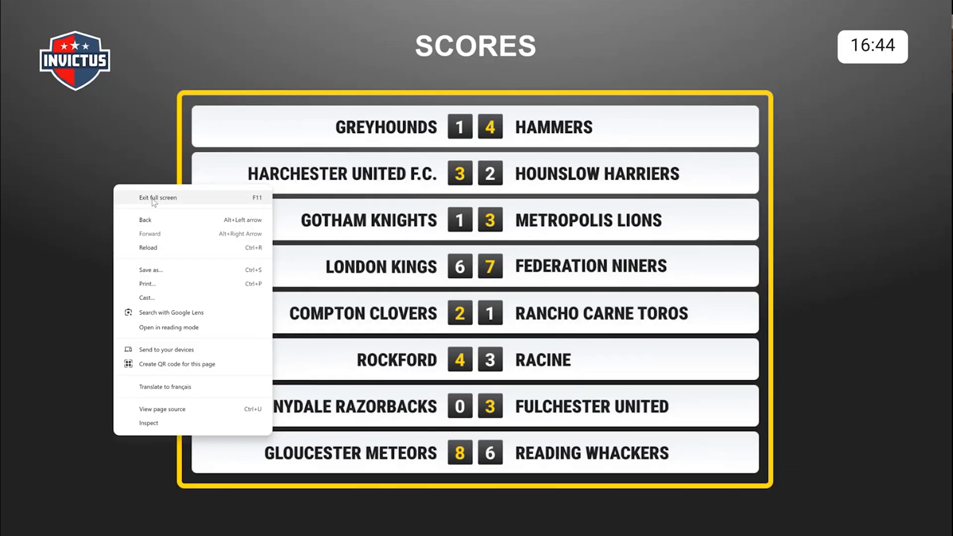
click(158, 220)
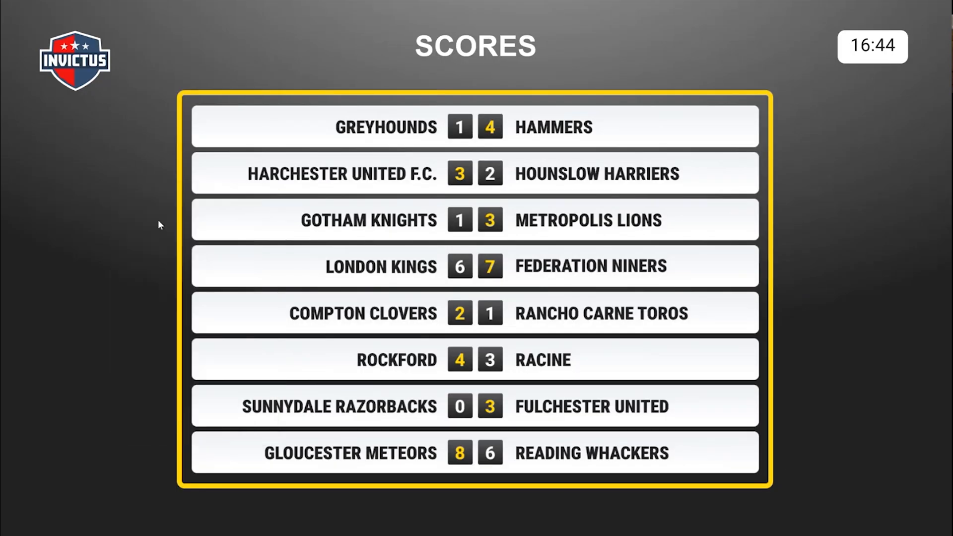
right_click(149, 205)
click(180, 240)
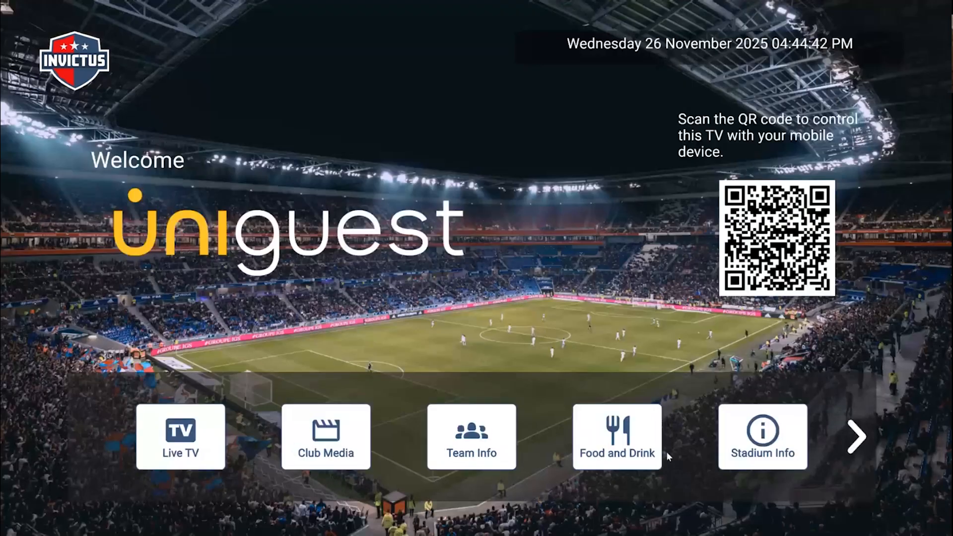
View the Food and Drink page and go back to the portal's home page.
click(626, 442)
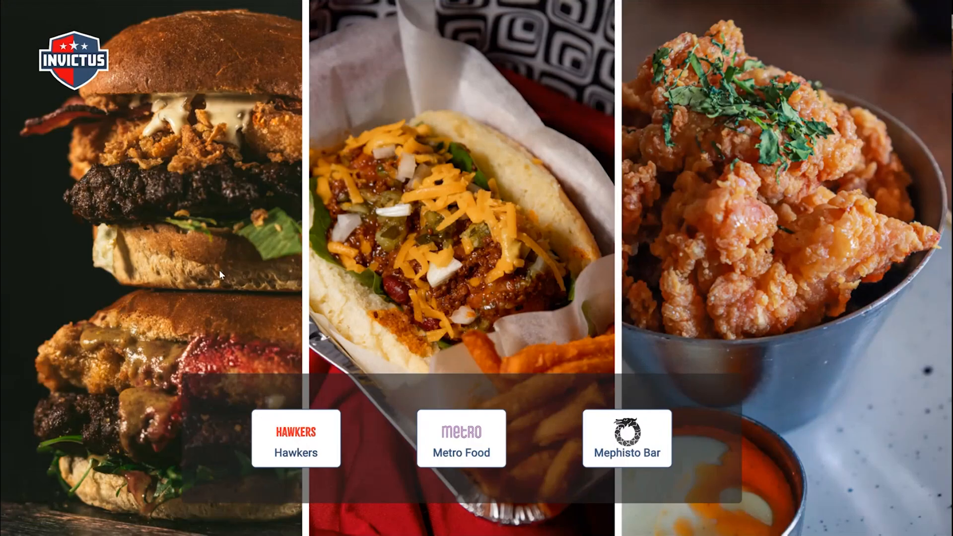
right_click(217, 252)
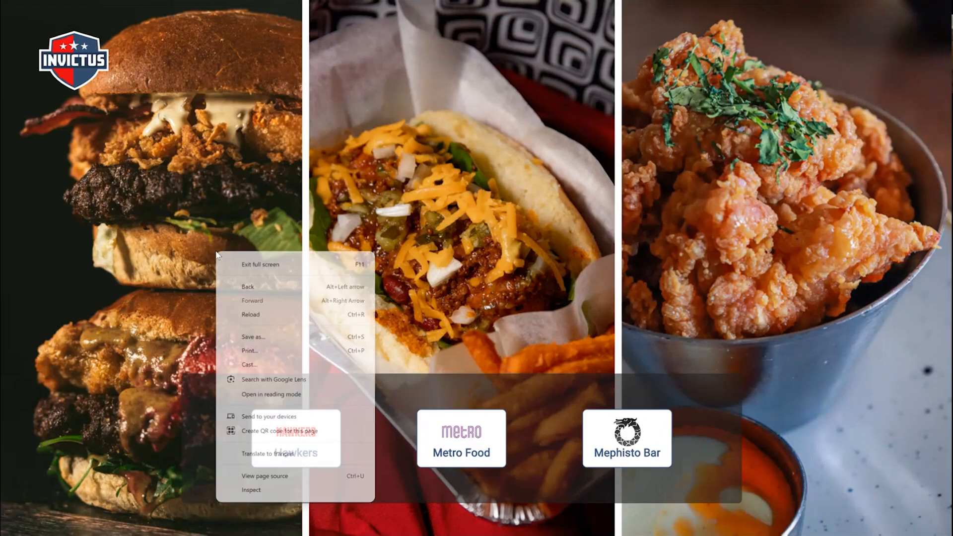
click(250, 287)
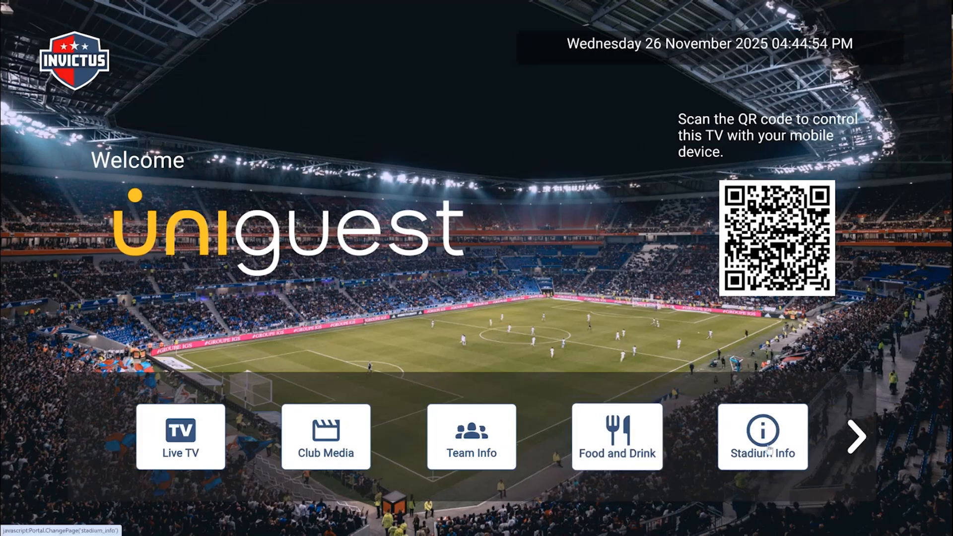
Open Stadium Info, view the Stadium Map and go back to the portal's home page.
click(856, 437)
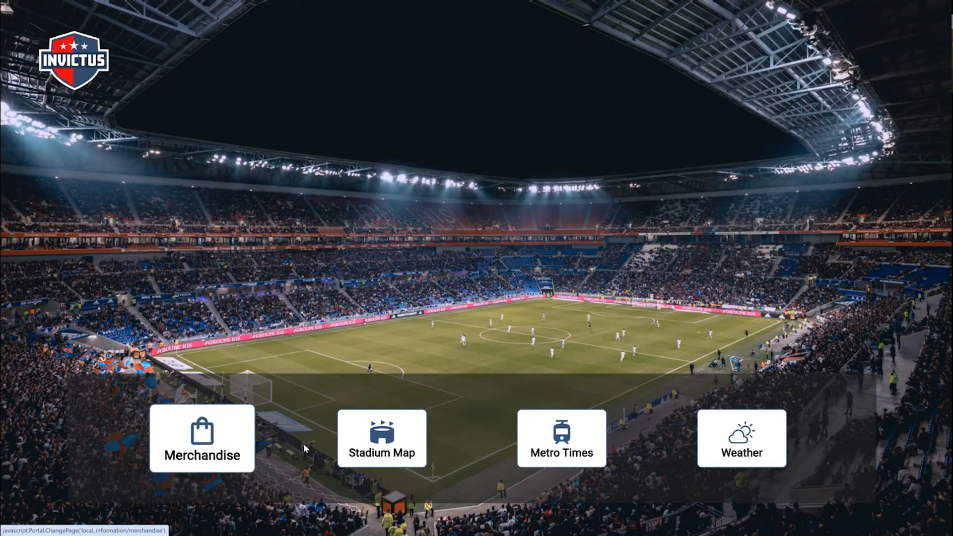
click(387, 444)
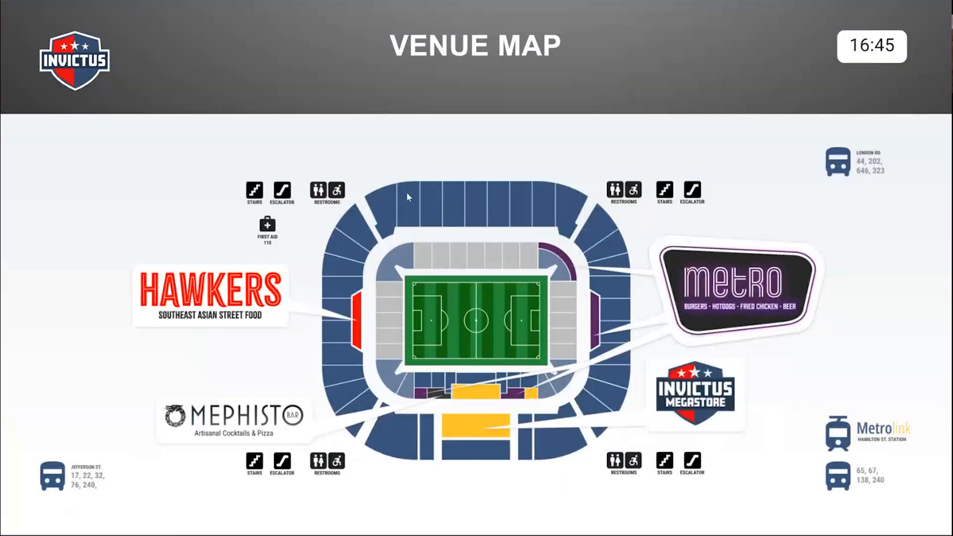
right_click(350, 139)
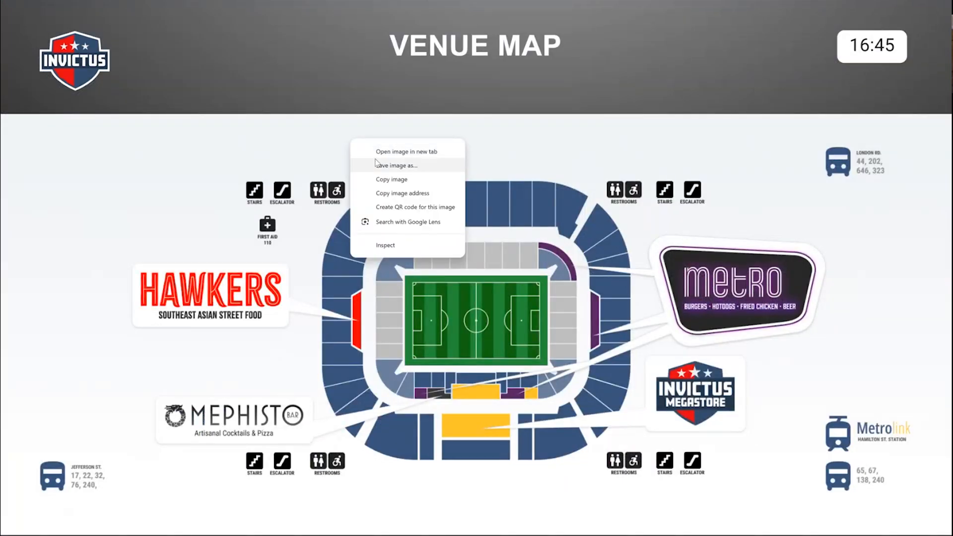
right_click(696, 80)
click(731, 108)
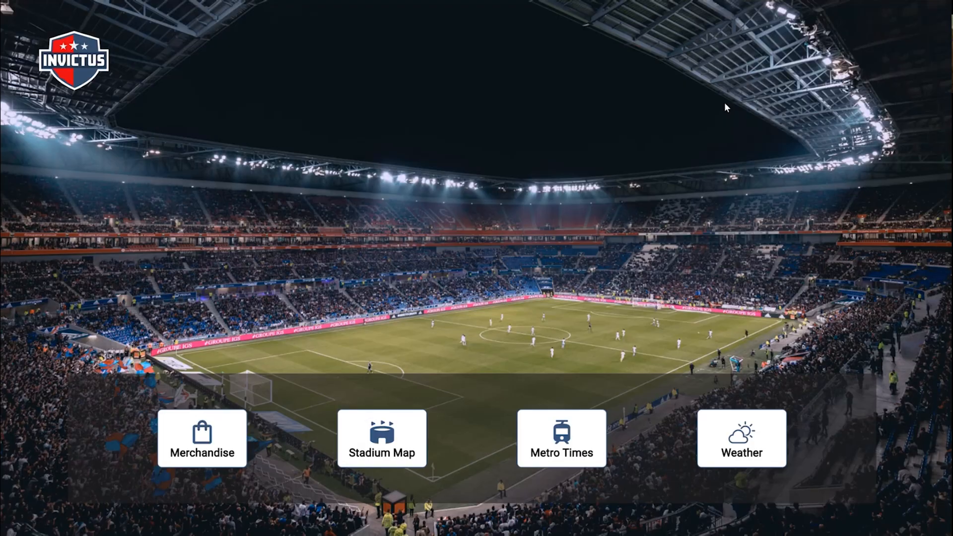
right_click(340, 117)
click(391, 152)
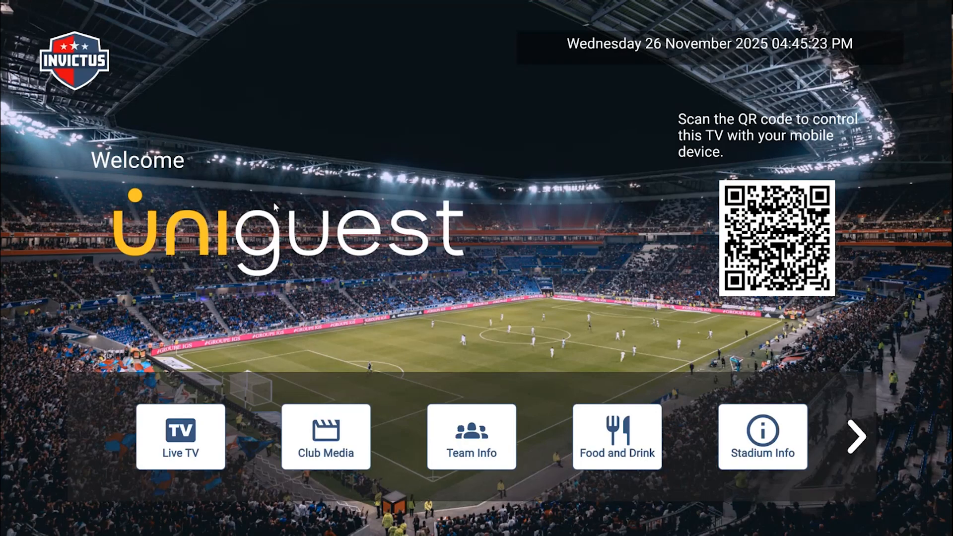
Leave full screen and switch to the Portal Management themes page.
right_click(341, 84)
click(395, 114)
right_click(378, 91)
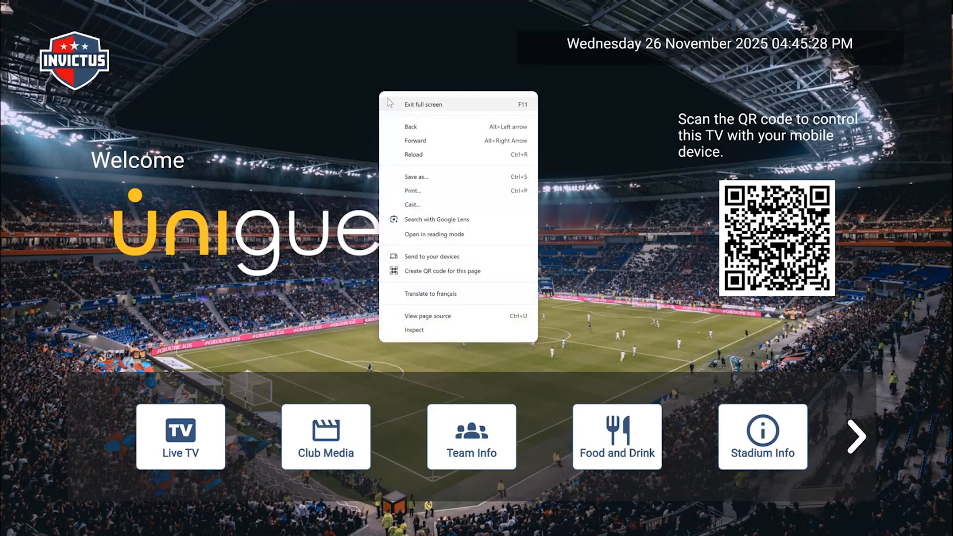
click(398, 103)
click(90, 13)
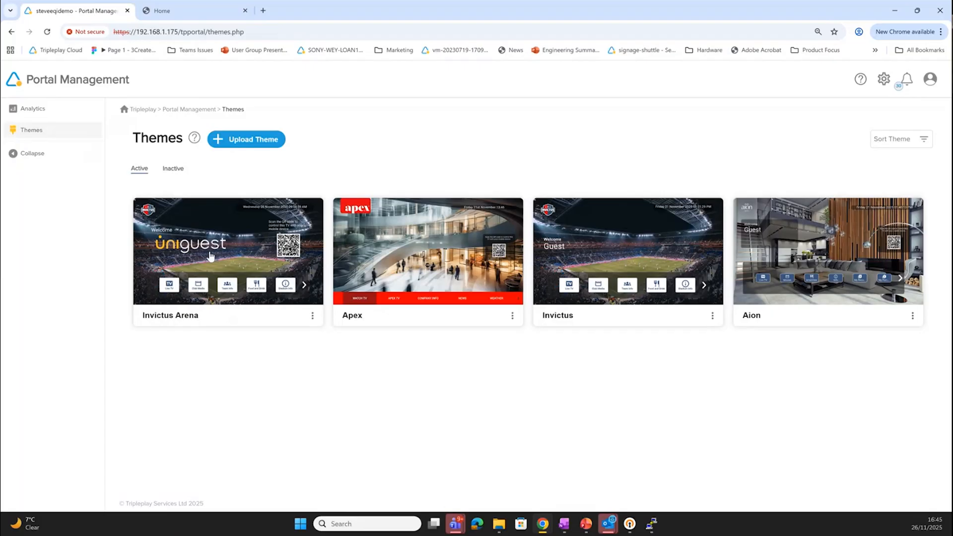
Open the Invictus Arena theme's pages and review them as a grid and as a navigation tree, ending in the grid.
click(204, 237)
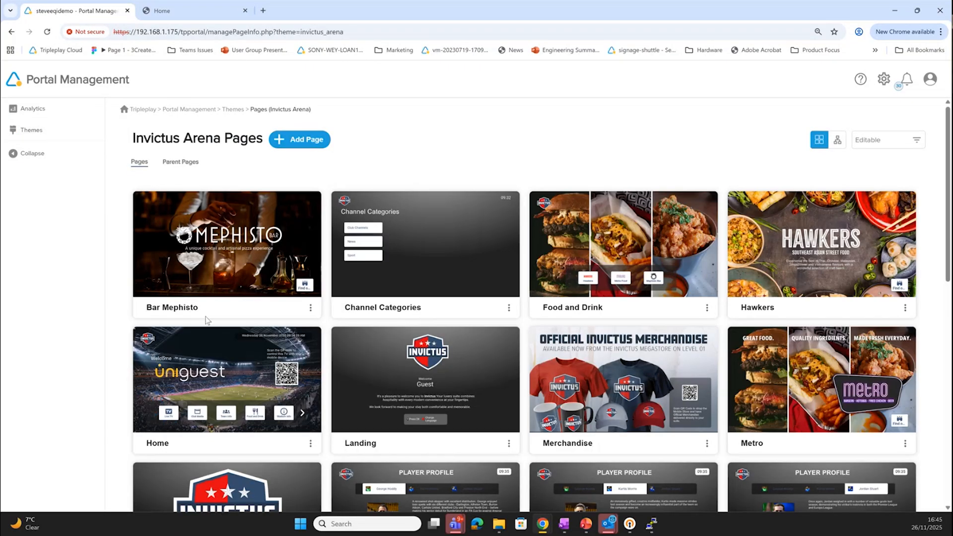
scroll(632, 397, down, 1)
scroll(632, 397, down, 6)
scroll(304, 366, up, 6)
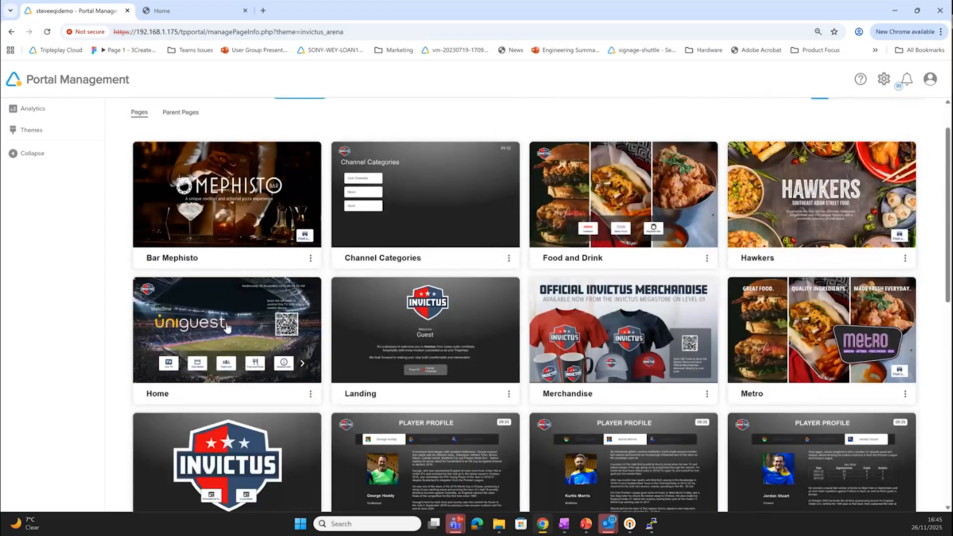
scroll(844, 199, up, 1)
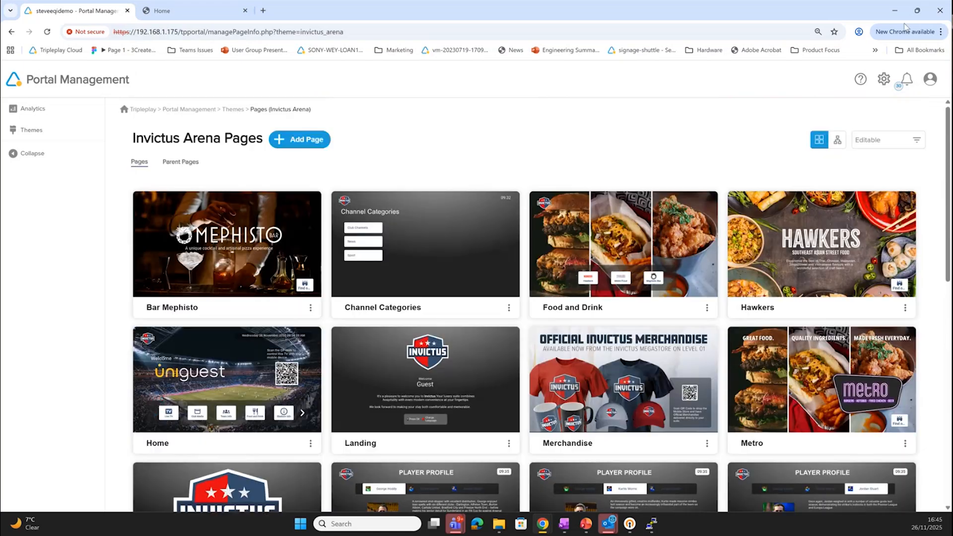
click(837, 140)
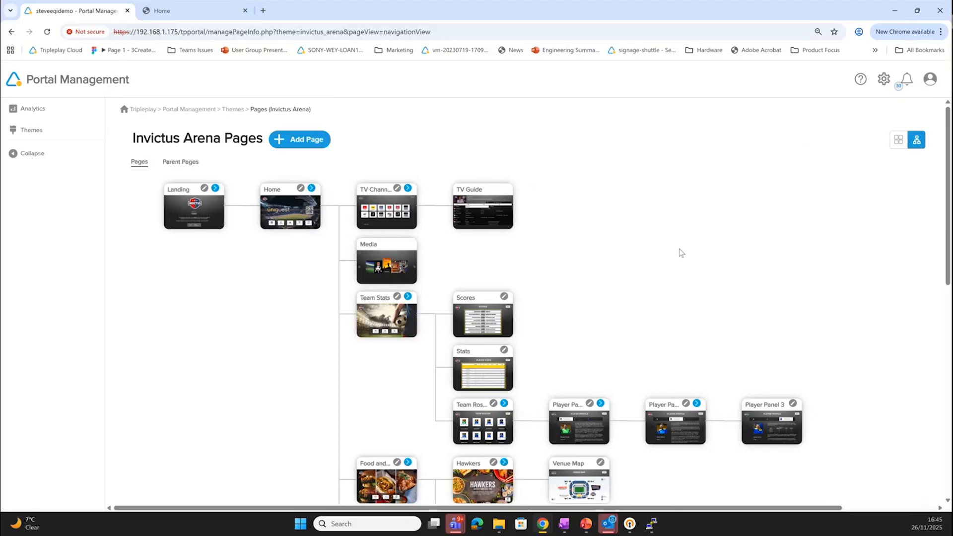
click(898, 139)
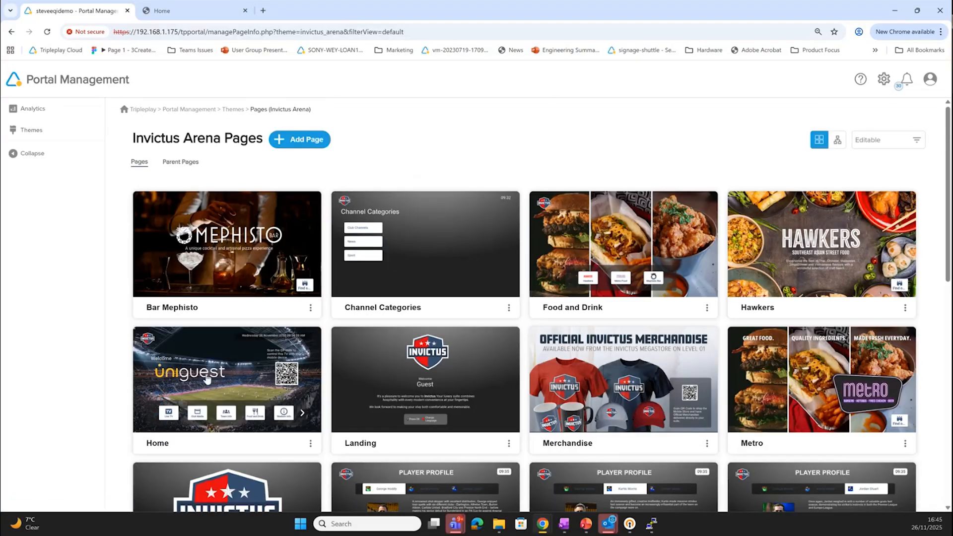
Open the Home page for editing, look through the available components and bring up the background's settings.
click(207, 380)
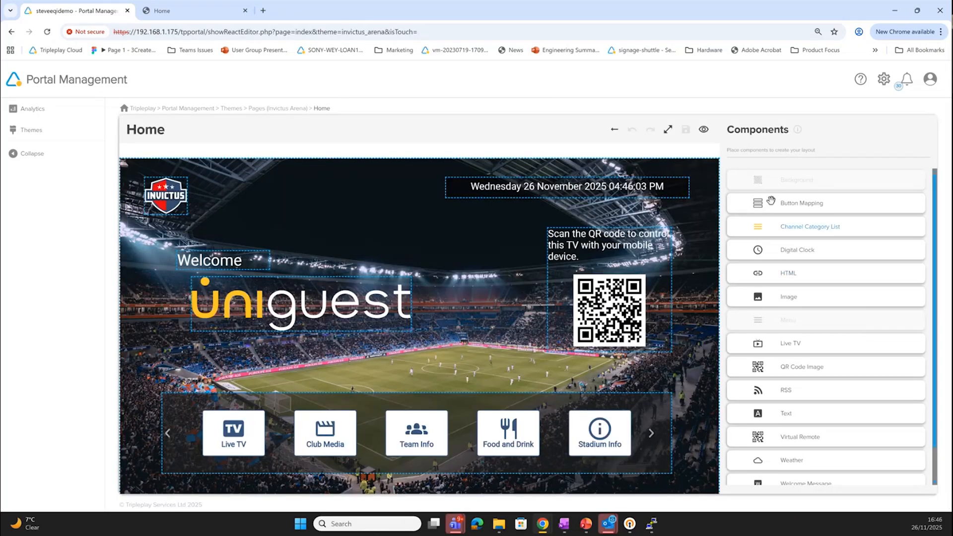
mouse_move(775, 177)
scroll(831, 367, down, 1)
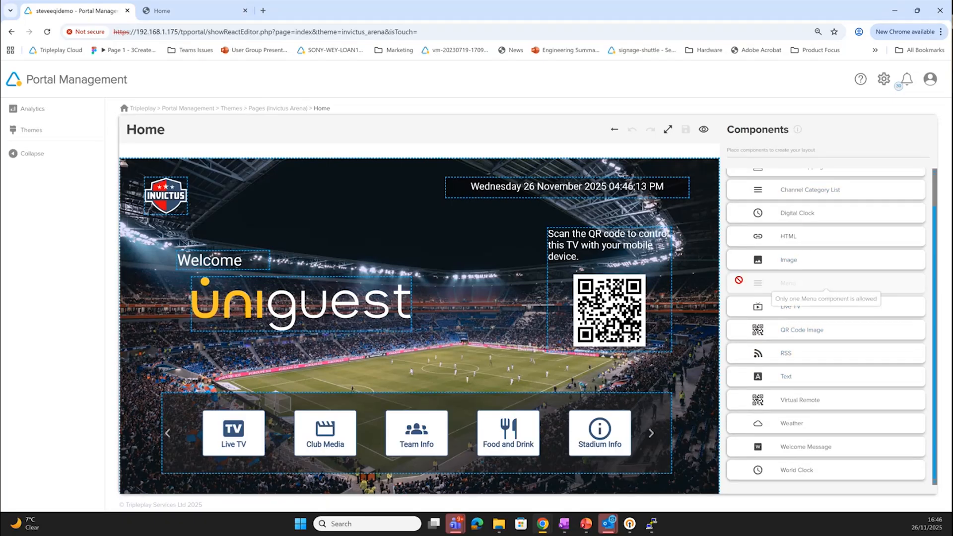
click(356, 236)
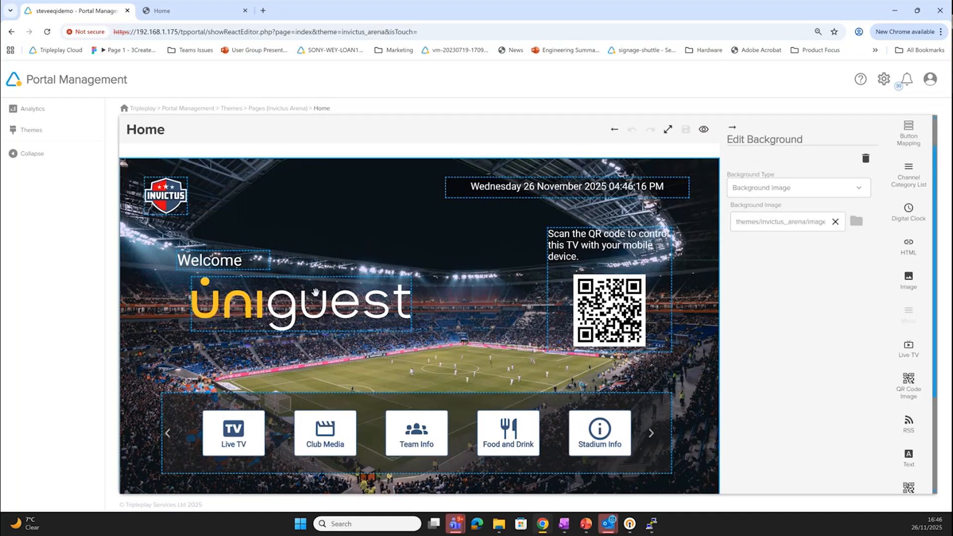
Nudge the Uniguest logo slightly down and left on the Home page, and set the Live TV menu item's target page to Channel Categories.
mouse_move(280, 288)
mouse_down()
mouse_move(332, 305)
mouse_move(361, 287)
mouse_move(385, 241)
mouse_move(361, 237)
mouse_move(294, 190)
mouse_move(365, 232)
mouse_move(397, 235)
mouse_move(343, 295)
mouse_move(276, 293)
mouse_up()
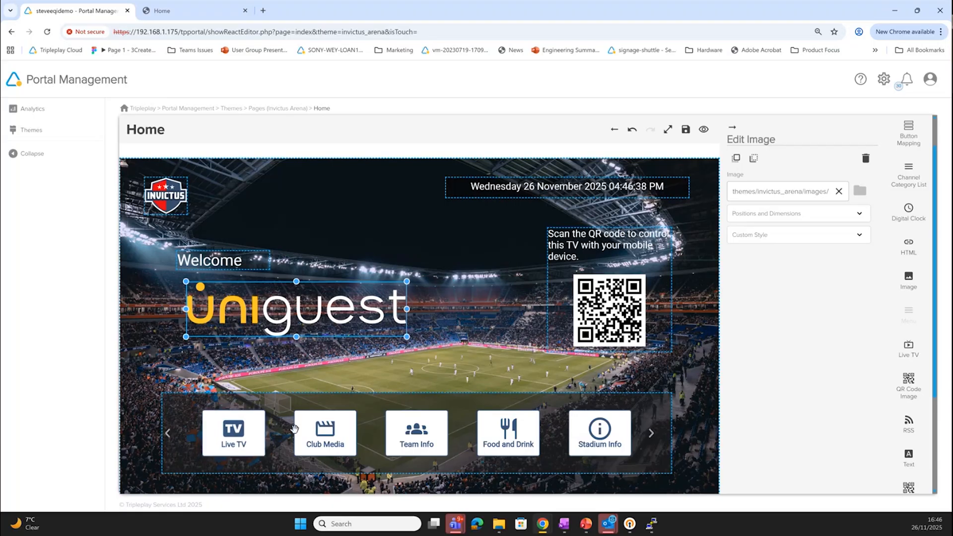
click(284, 405)
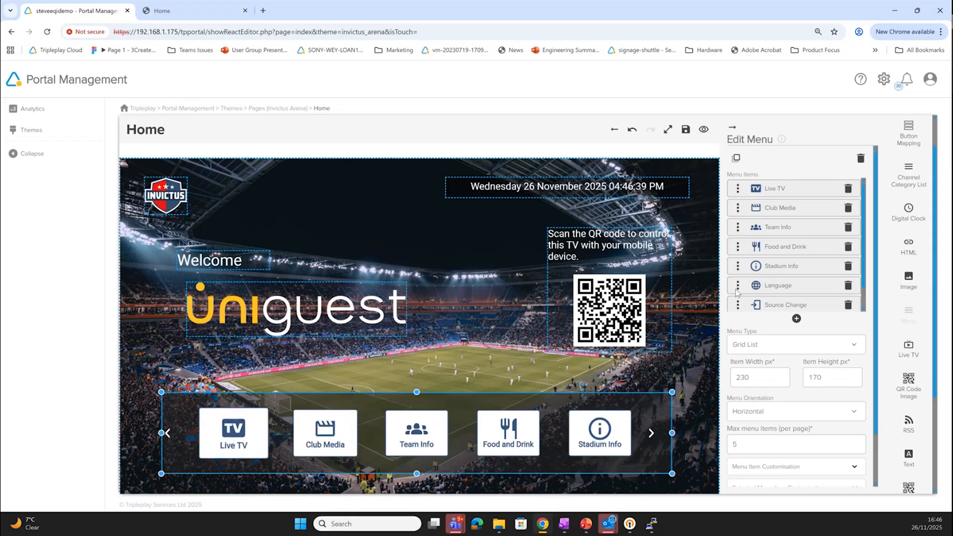
click(774, 188)
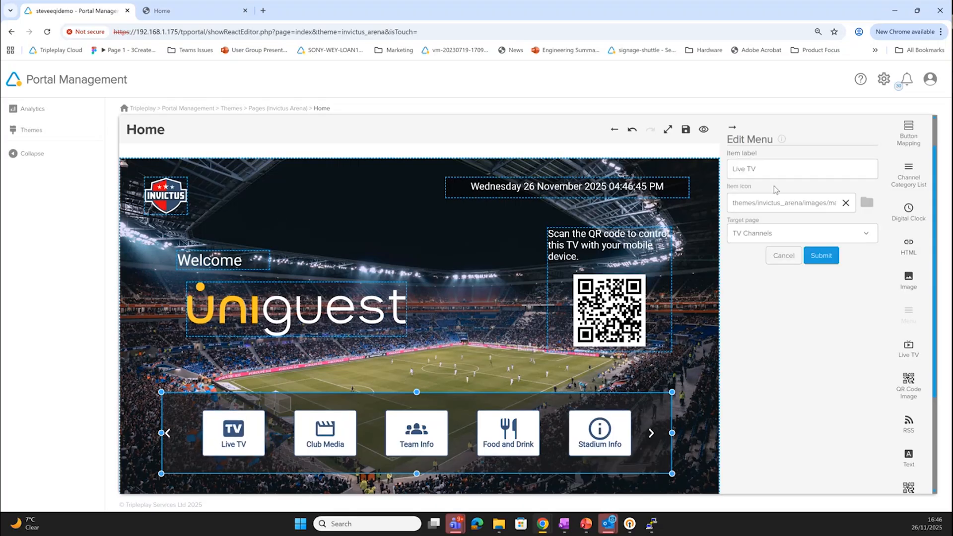
click(769, 238)
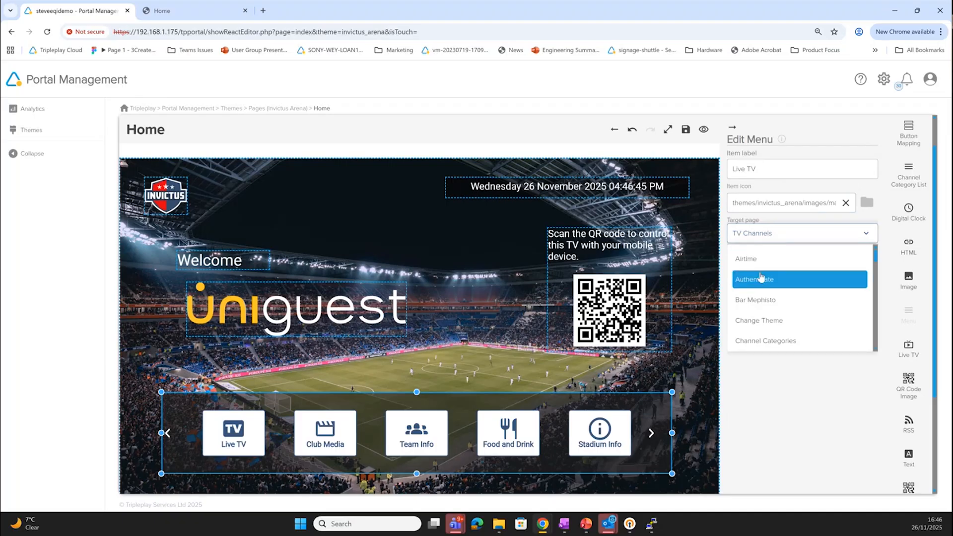
scroll(768, 286, down, 3)
scroll(768, 287, up, 1)
scroll(767, 283, up, 2)
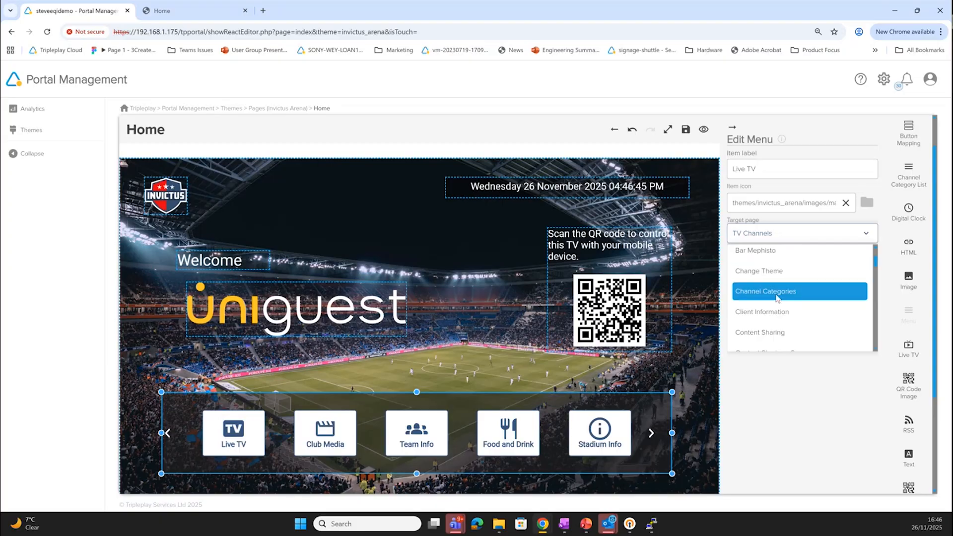
click(777, 296)
click(827, 261)
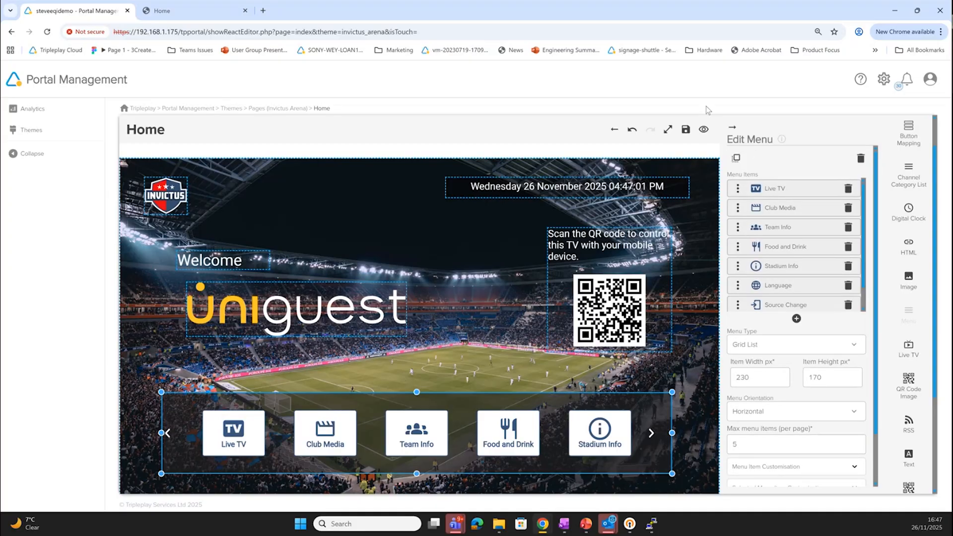
Preview the Home page, open Live TV and check the Club Channels and Sport categories, ending on the channel categories page.
click(704, 130)
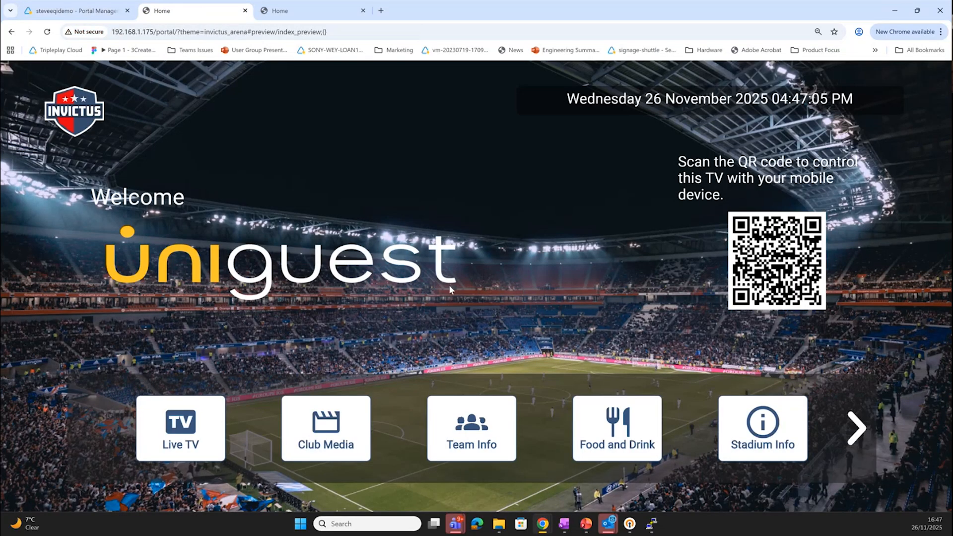
click(183, 427)
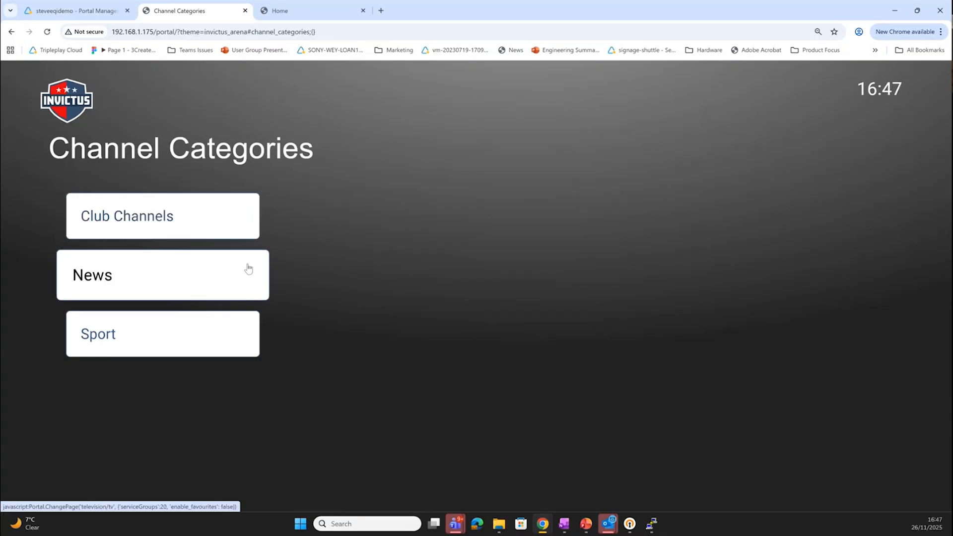
click(204, 223)
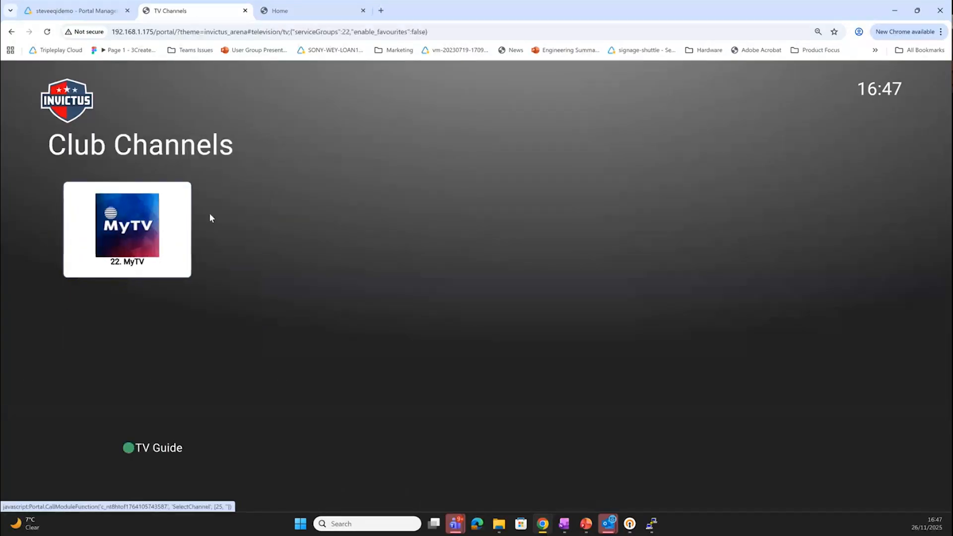
click(11, 32)
click(184, 325)
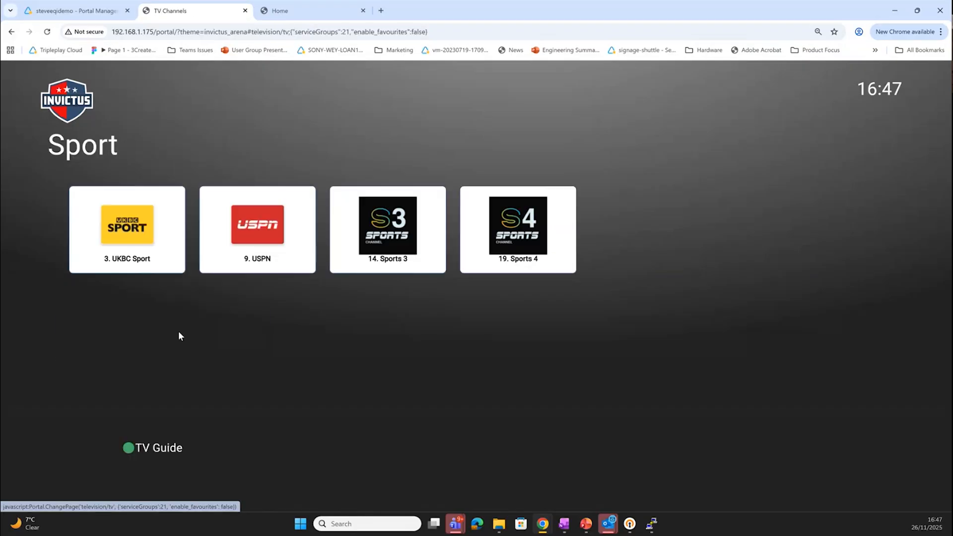
click(11, 33)
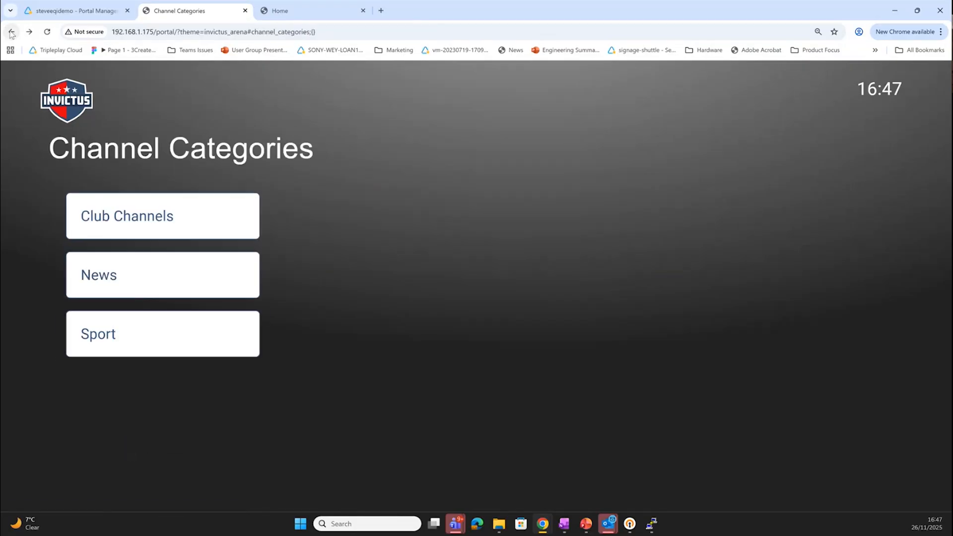
Return to the Home page editor and exit it, discarding the unsaved changes.
click(53, 14)
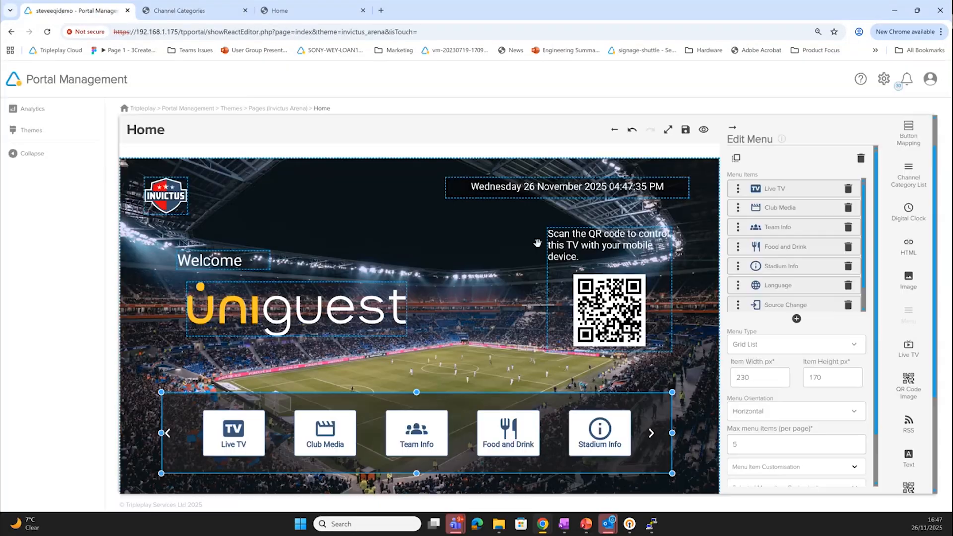
click(616, 131)
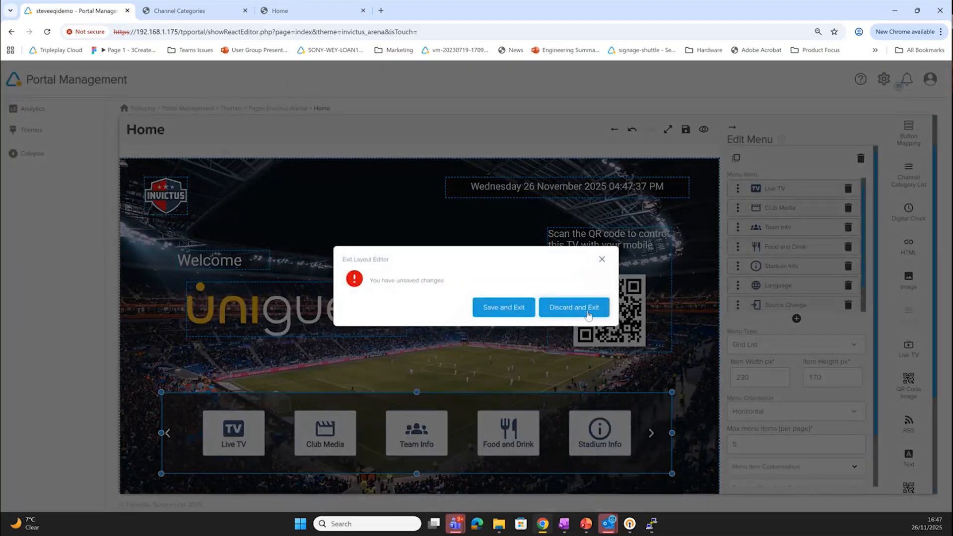
click(590, 310)
Open the Watch TV page for editing, look at the TV component's settings and return to the component list.
scroll(573, 314, down, 10)
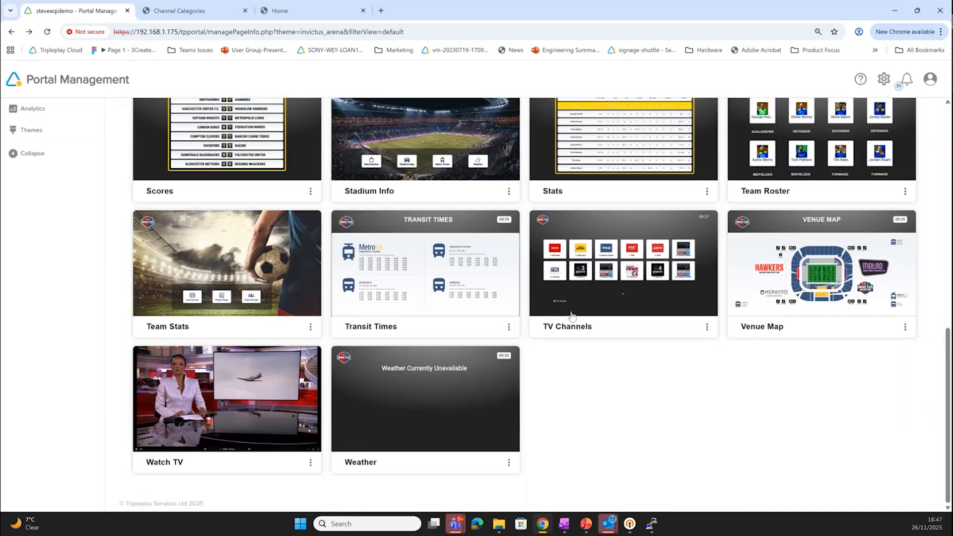
click(209, 408)
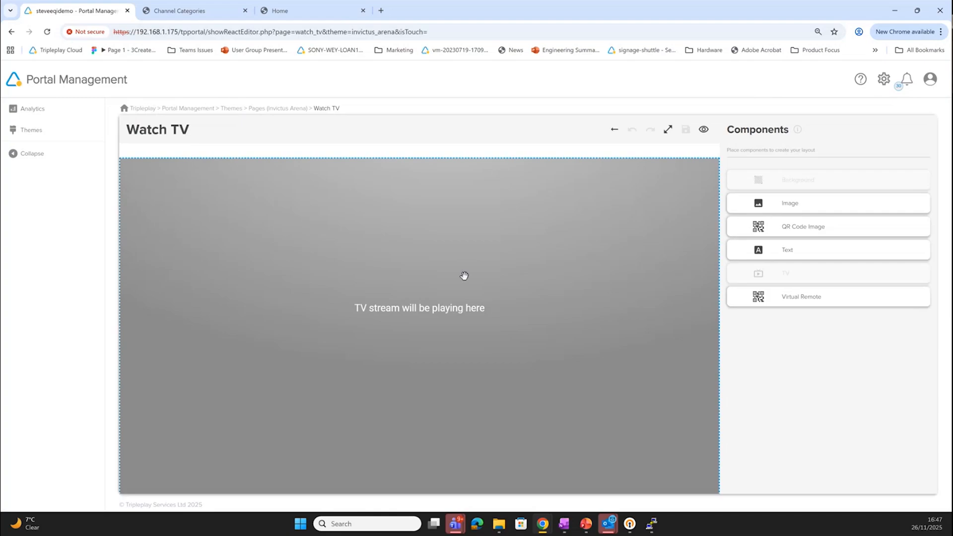
click(464, 275)
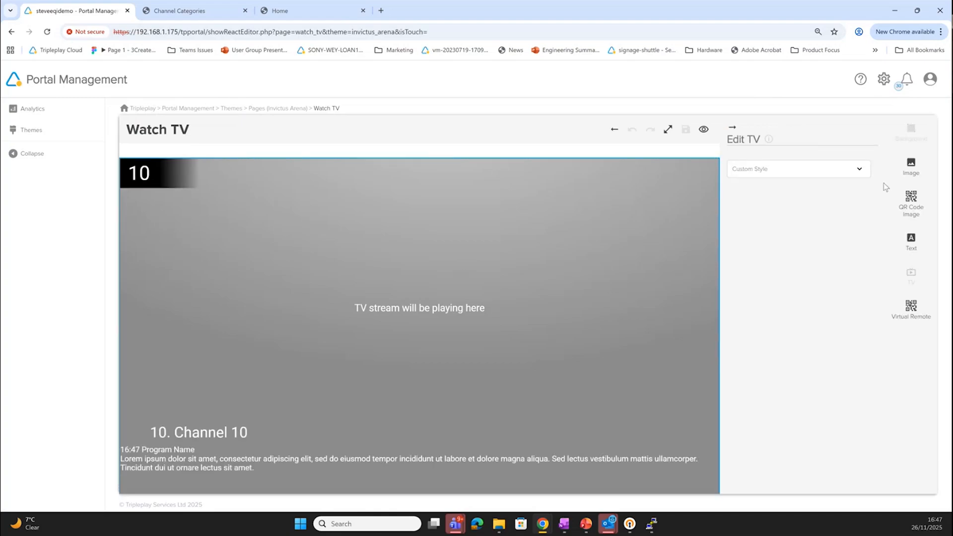
click(732, 130)
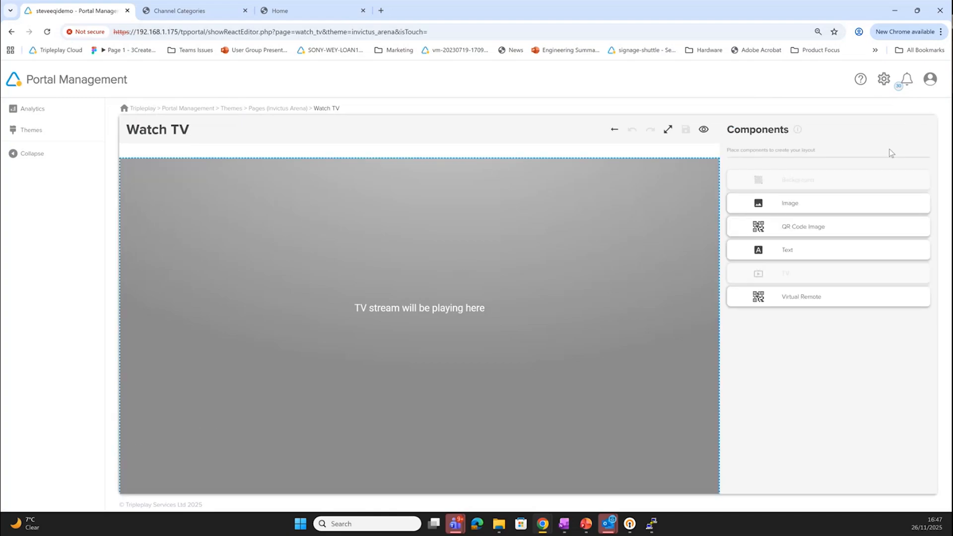
Add an Image component at the upper right of the Watch TV page, assign the Uniguest logo and shrink it into the corner.
drag(814, 207, 603, 192)
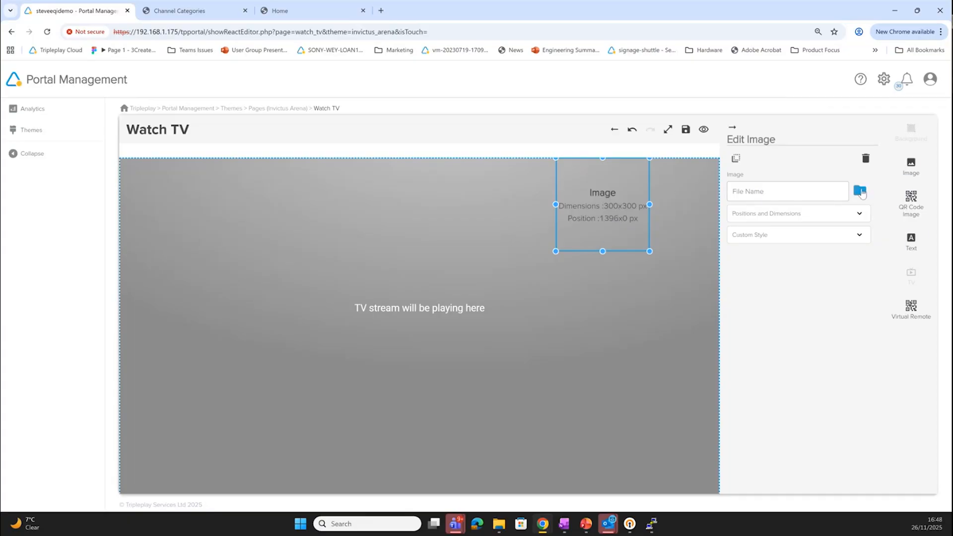
click(859, 190)
scroll(805, 329, down, 5)
scroll(804, 328, down, 3)
click(827, 287)
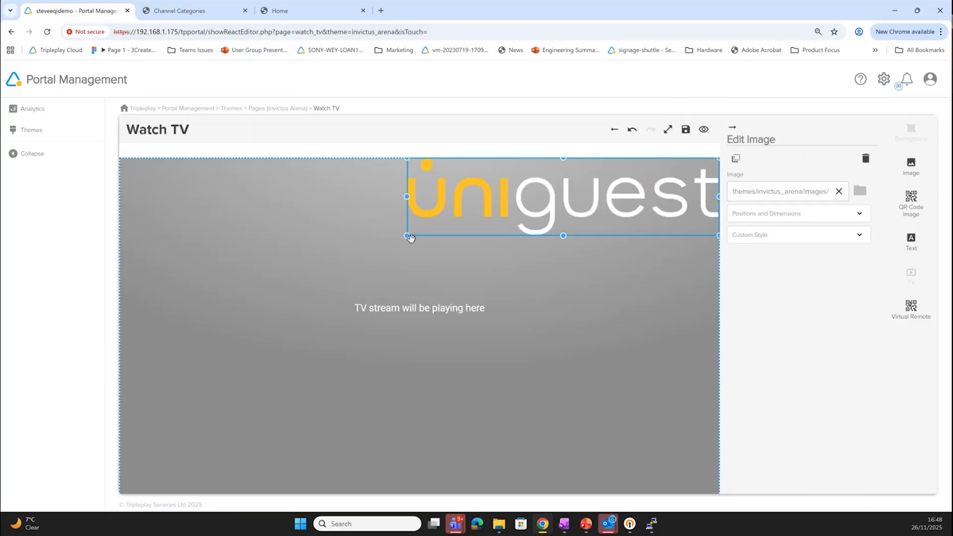
drag(406, 236, 559, 197)
click(598, 232)
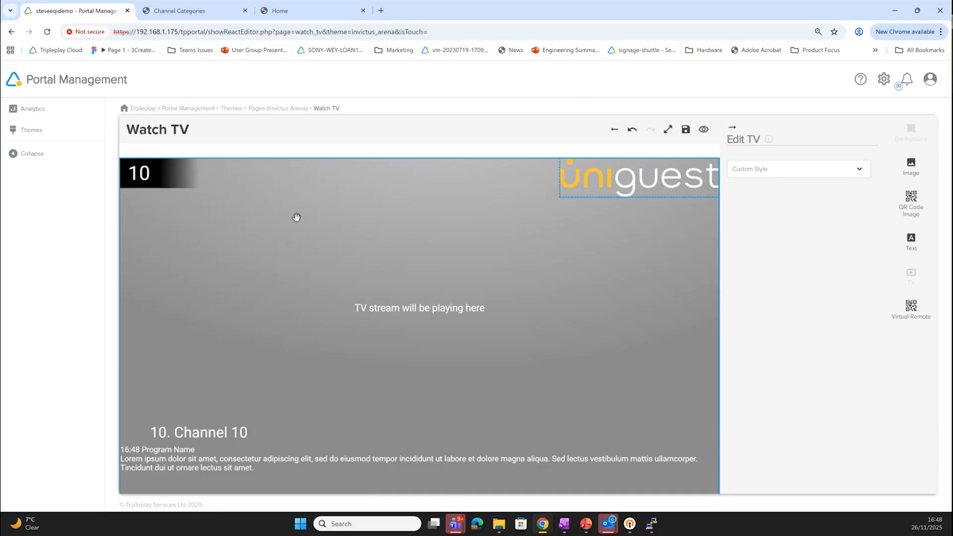